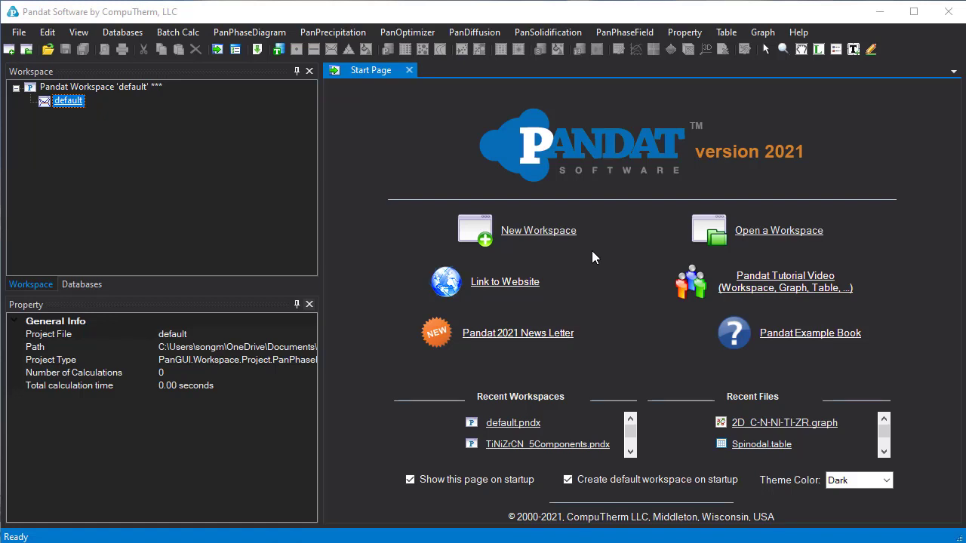
Create a PanPhaseDiagram workspace holding a 'default' project in the temporary folder.
{"action": "left_click", "coordinate": [539, 231]}
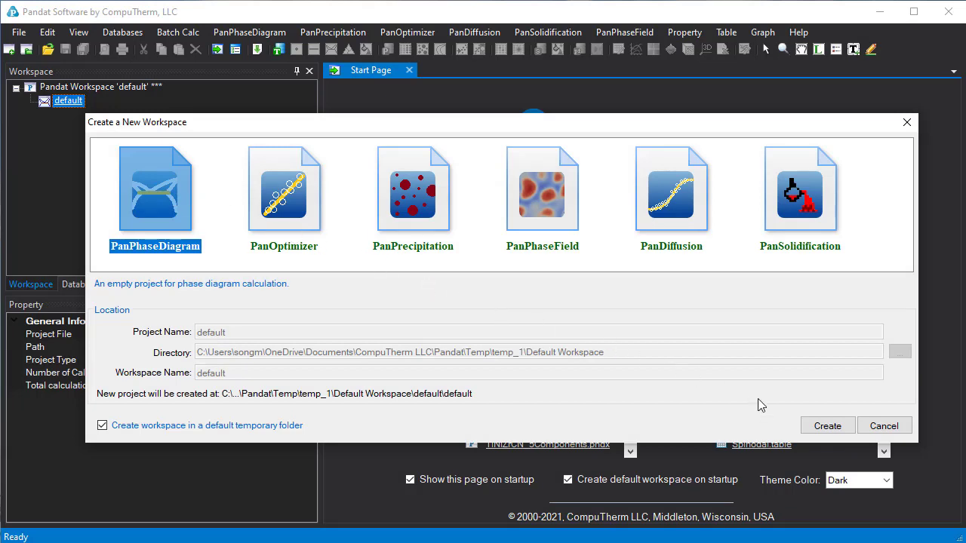
{"action": "left_click", "coordinate": [835, 430]}
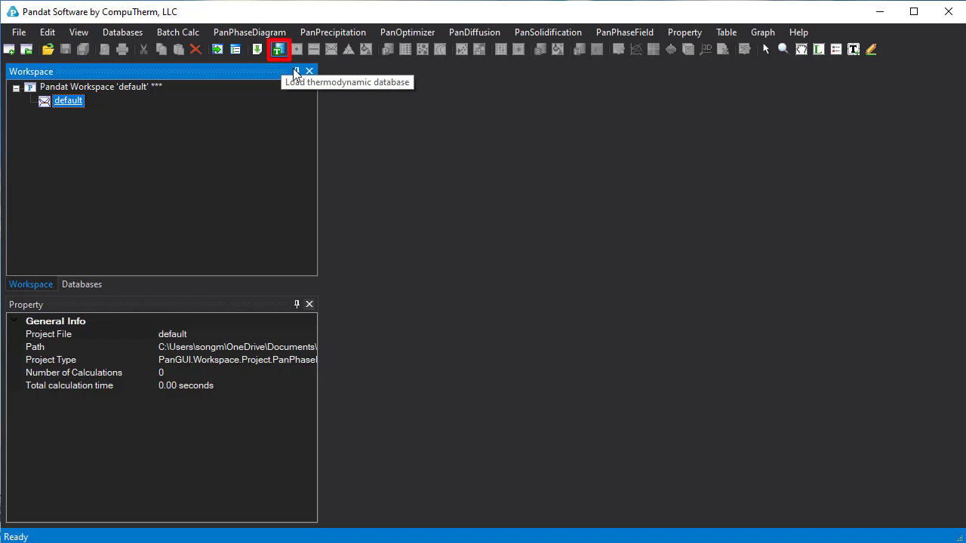
Load the AlMgZn.tdb database using Databases > Load TDB or PDB.
{"action": "left_click", "coordinate": [140, 39]}
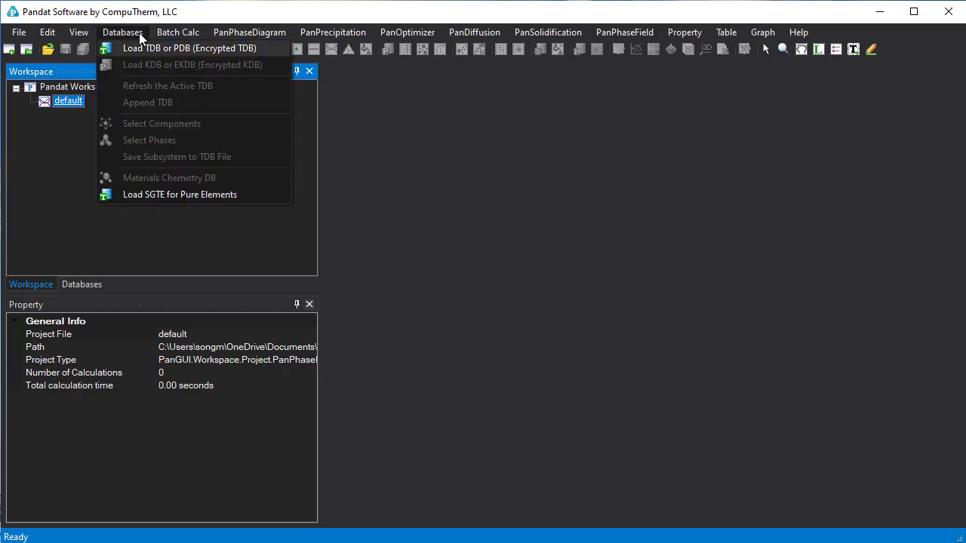
{"action": "left_click", "coordinate": [167, 50]}
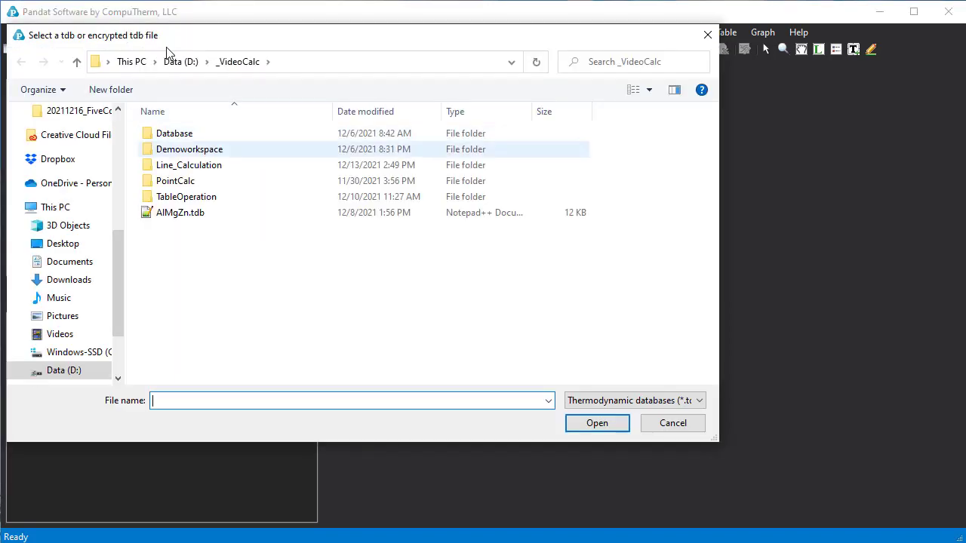
{"action": "left_click", "coordinate": [194, 216]}
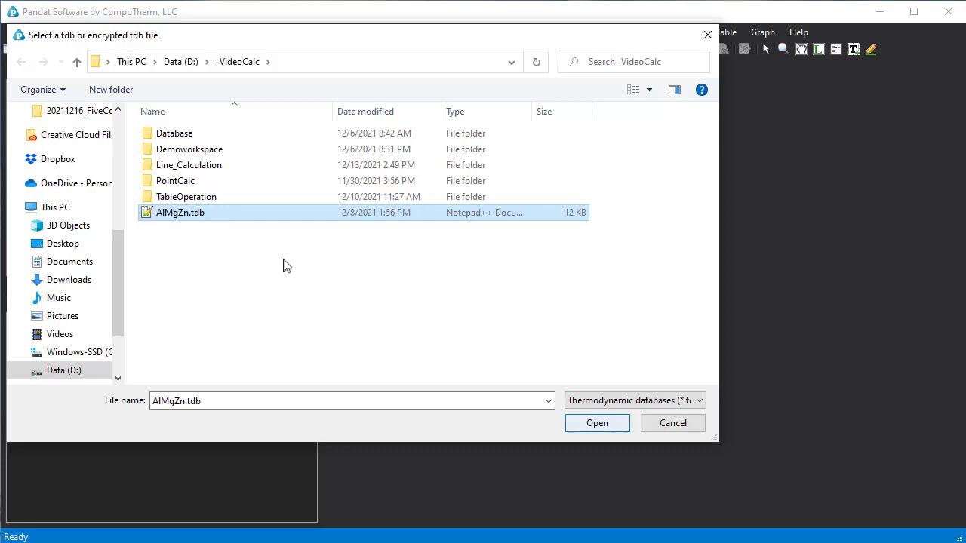
{"action": "left_click", "coordinate": [601, 428]}
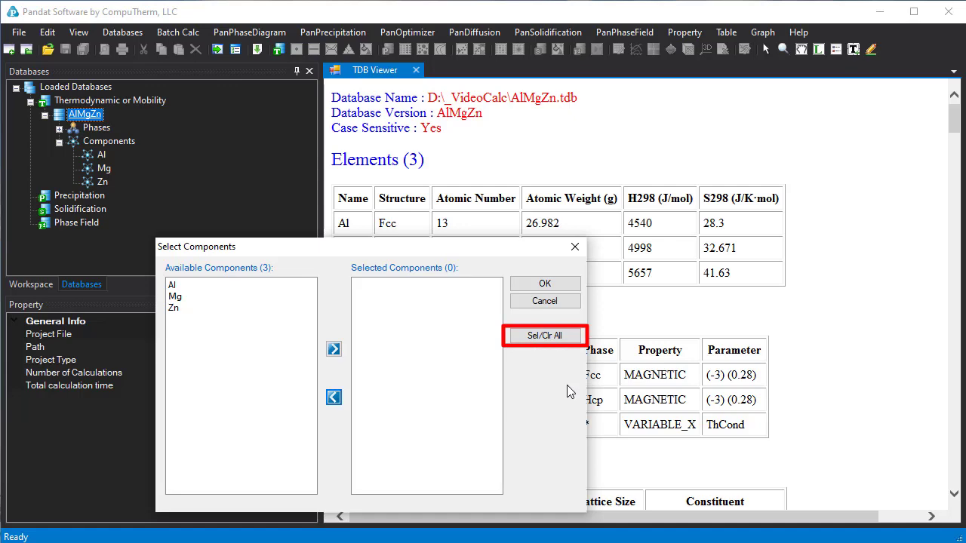
Select all of Al, Mg and Zn as components and confirm.
{"action": "left_click", "coordinate": [545, 336]}
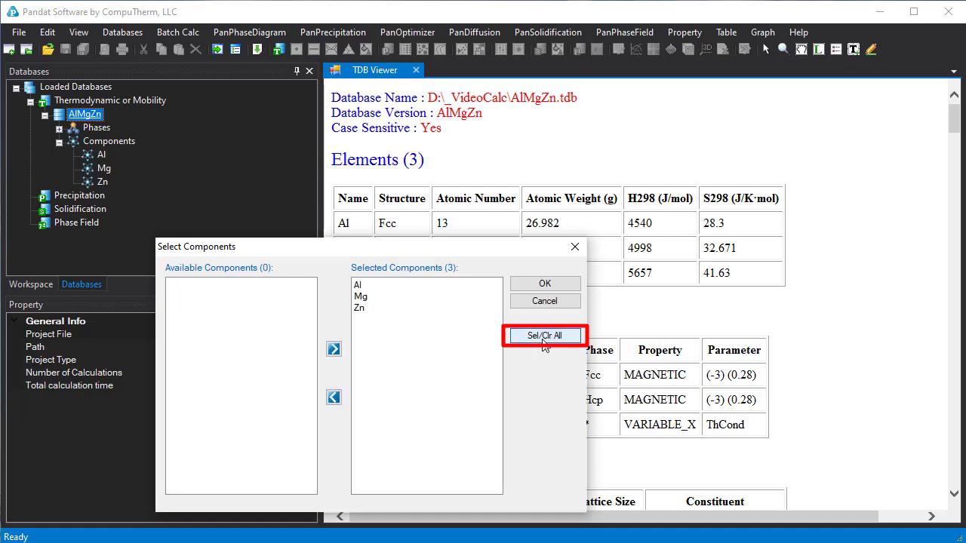
{"action": "left_click", "coordinate": [544, 285]}
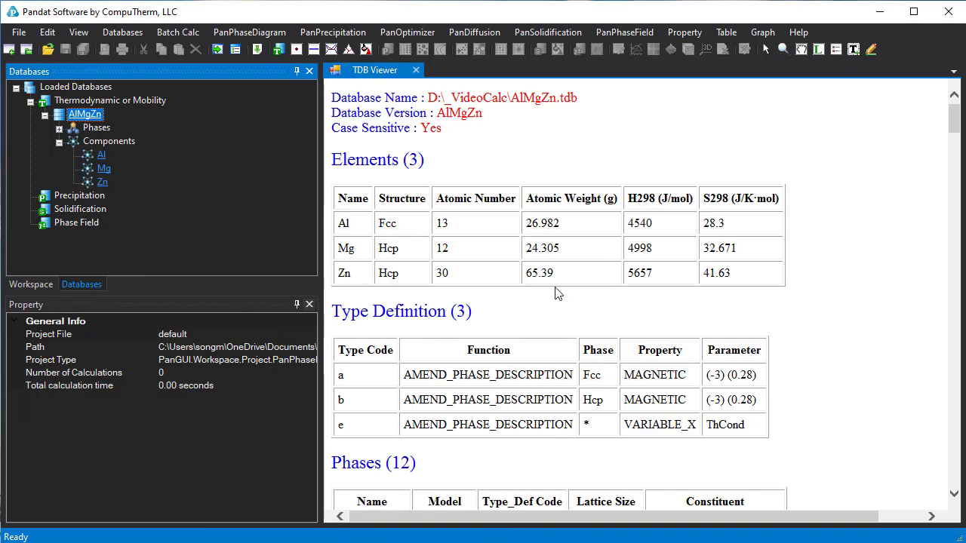
Open the Section (2D) Calculation setup and review the origin Mg, X-axis Zn and Y-axis Al points.
{"action": "left_click", "coordinate": [266, 32]}
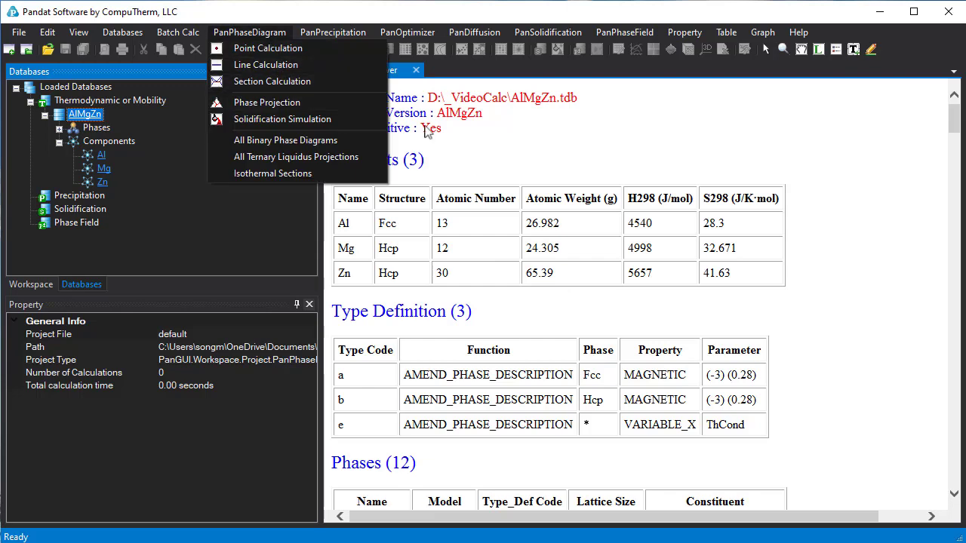
{"action": "left_click", "coordinate": [464, 143]}
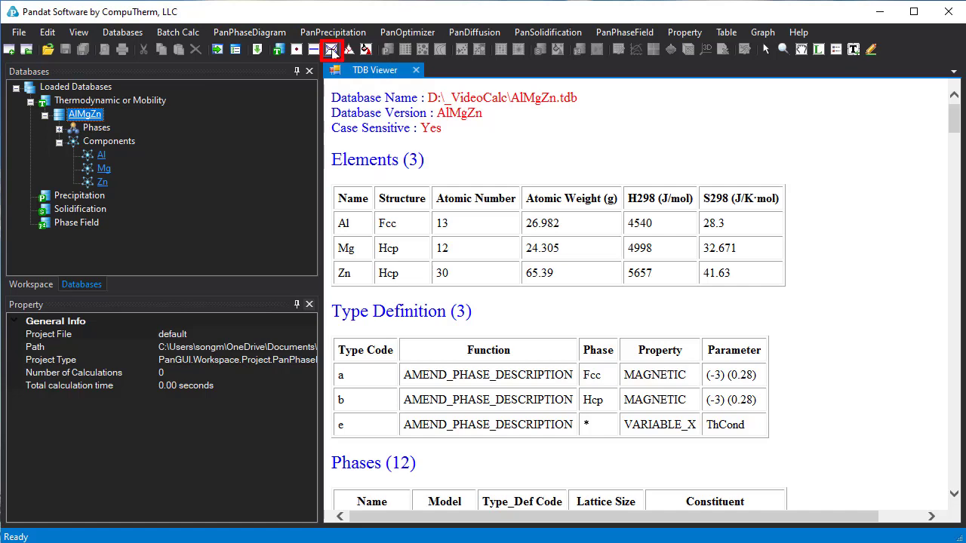
{"action": "left_click", "coordinate": [332, 50]}
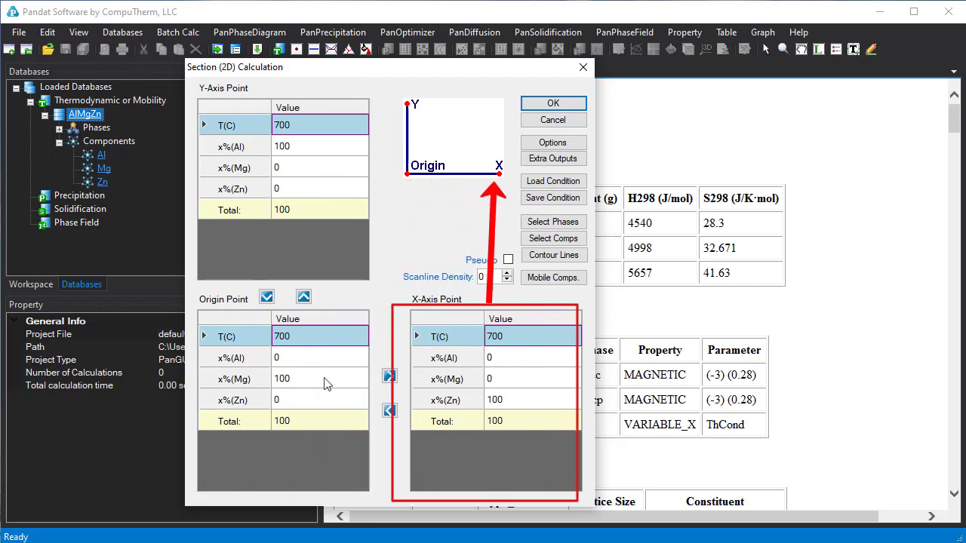
{"action": "left_click", "coordinate": [338, 363]}
{"action": "left_click", "coordinate": [529, 381]}
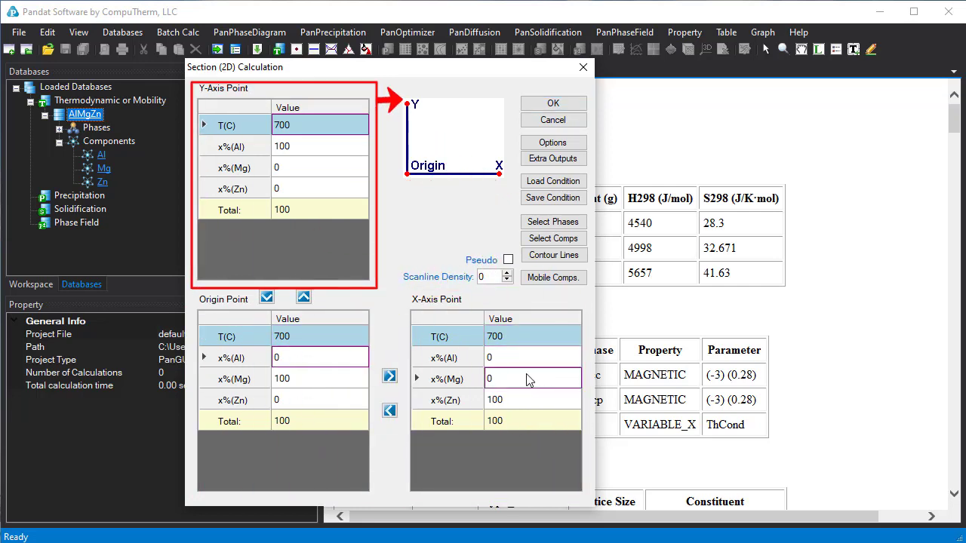
{"action": "left_click", "coordinate": [343, 145]}
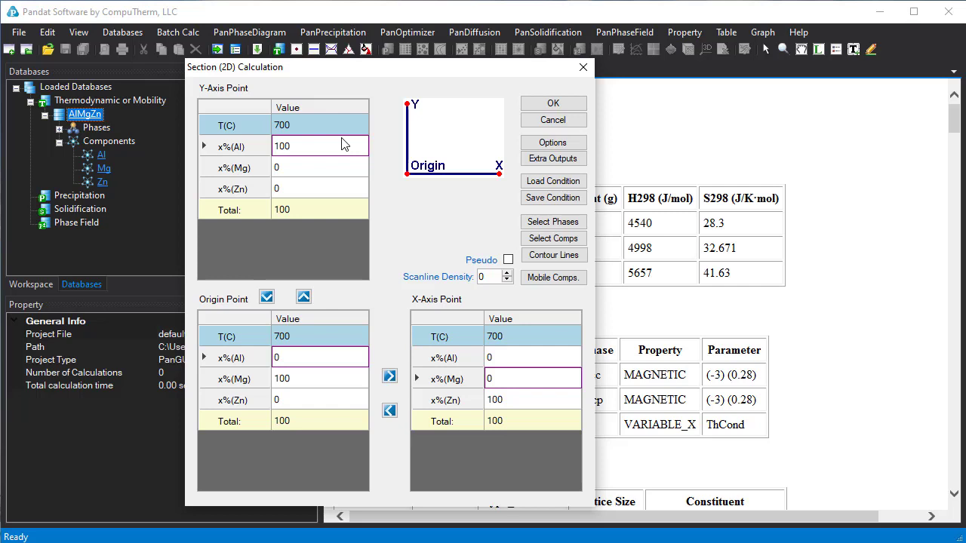
Change the Y-axis, origin and X-axis point temperatures from 700 to 400 °C.
{"action": "left_click", "coordinate": [312, 127]}
{"action": "left_click", "coordinate": [312, 128]}
{"action": "type", "text": "400"}
{"action": "left_click", "coordinate": [308, 338]}
{"action": "type", "text": "400"}
{"action": "left_click", "coordinate": [494, 338]}
{"action": "type", "text": "400"}
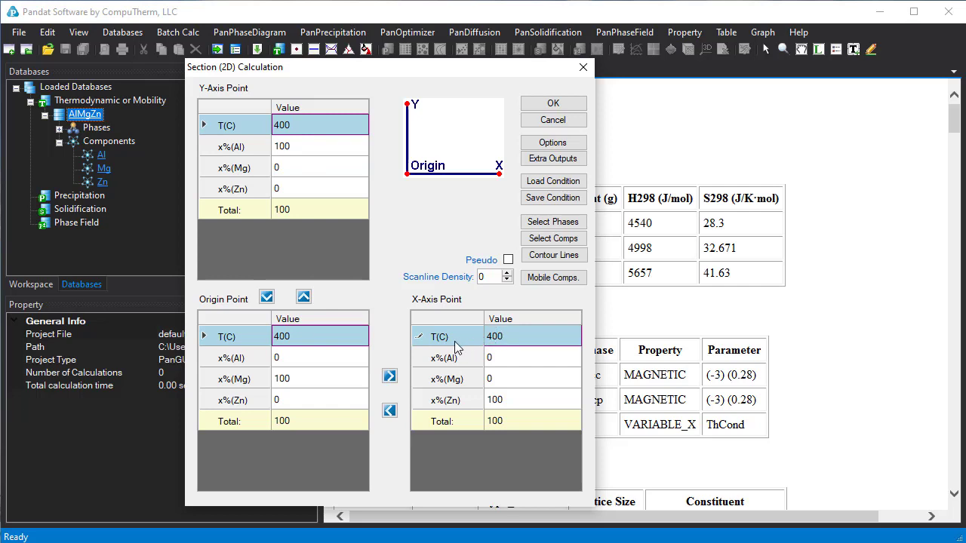
{"action": "key", "text": "Return"}
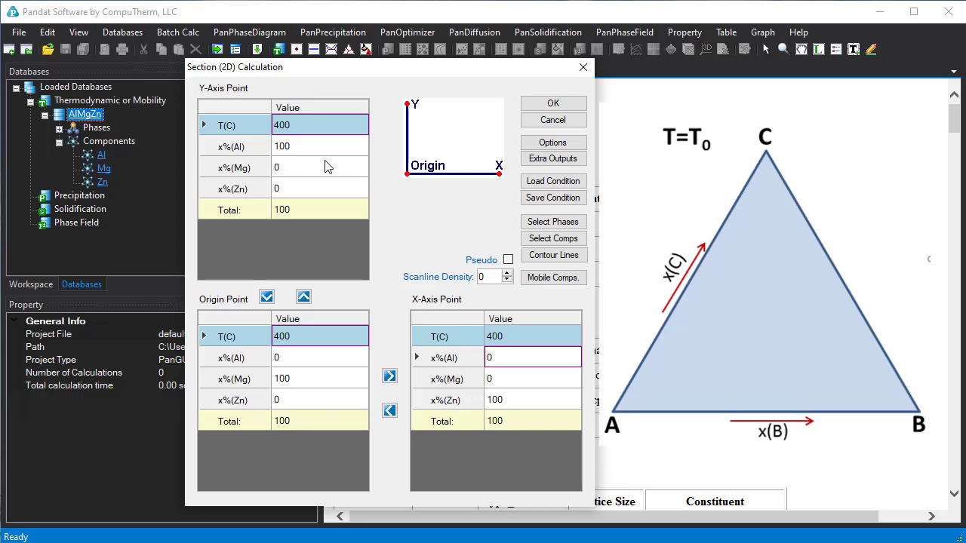
Check the origin Mg, X-axis Zn and Y-axis Al point compositions.
{"action": "left_click", "coordinate": [308, 379]}
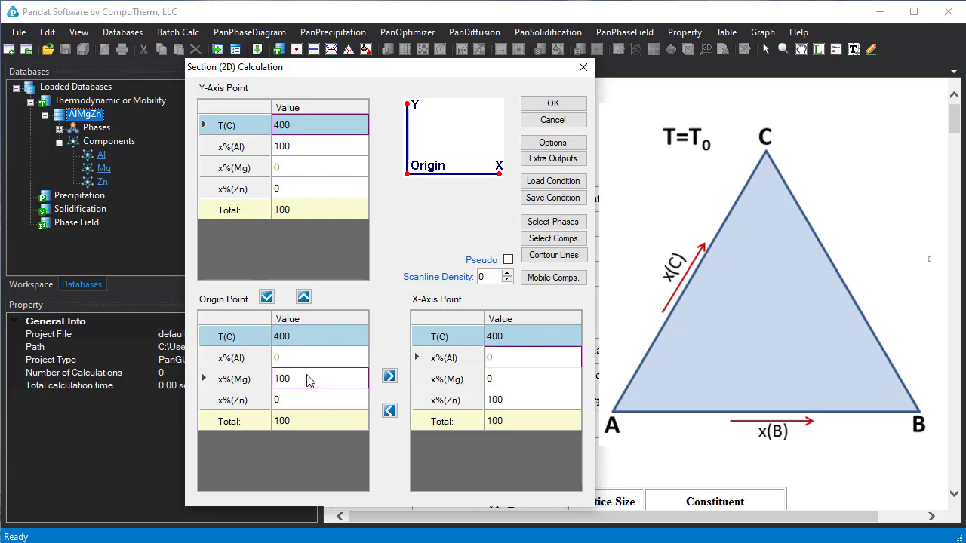
{"action": "left_click", "coordinate": [503, 402]}
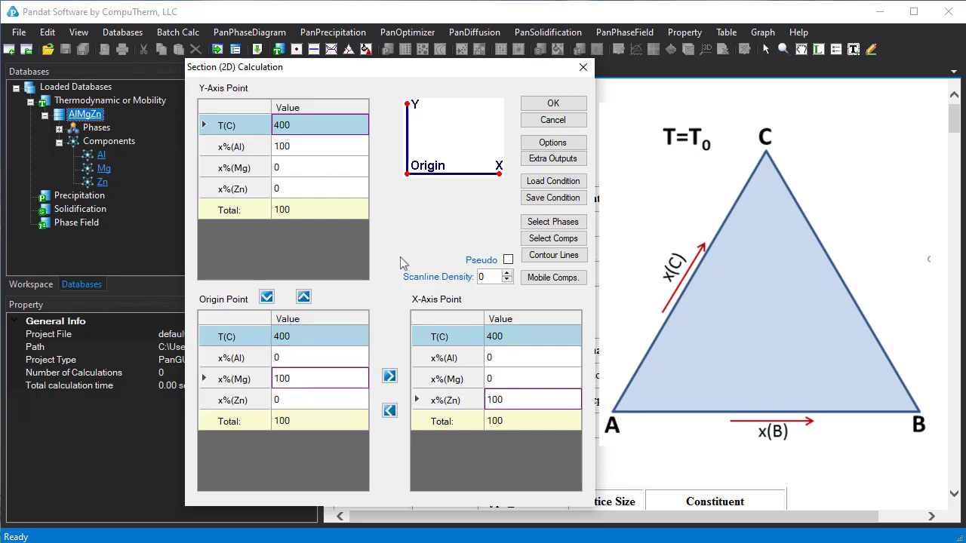
{"action": "left_click", "coordinate": [321, 152]}
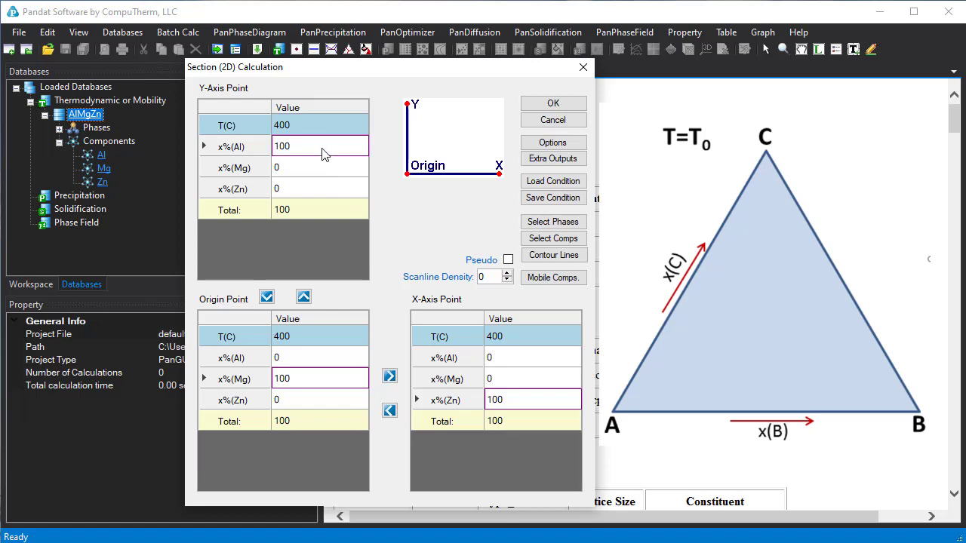
Run the 400 °C section calculation and scroll the Property panel to Tieline Property.
{"action": "left_click", "coordinate": [573, 103]}
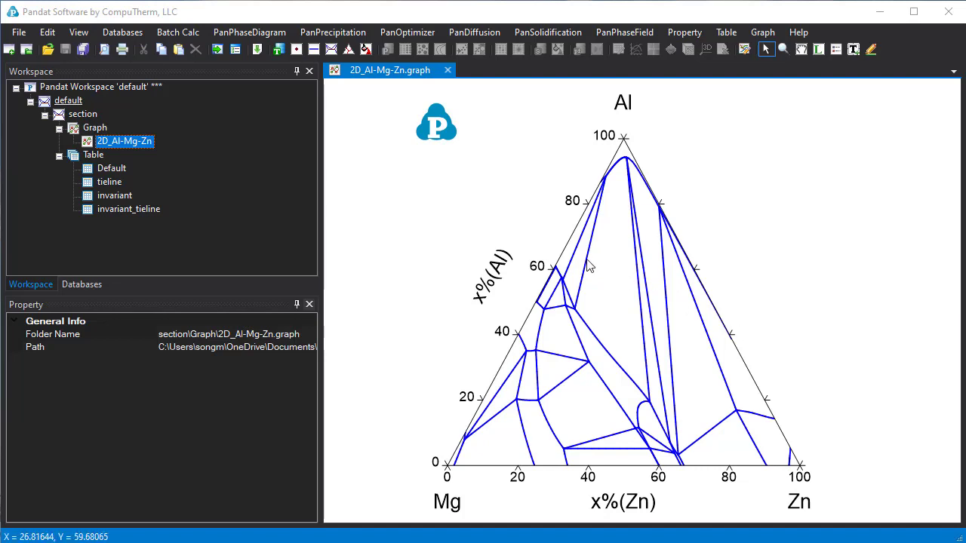
{"action": "left_click_drag", "start_coordinate": [521, 215], "coordinate": [489, 216]}
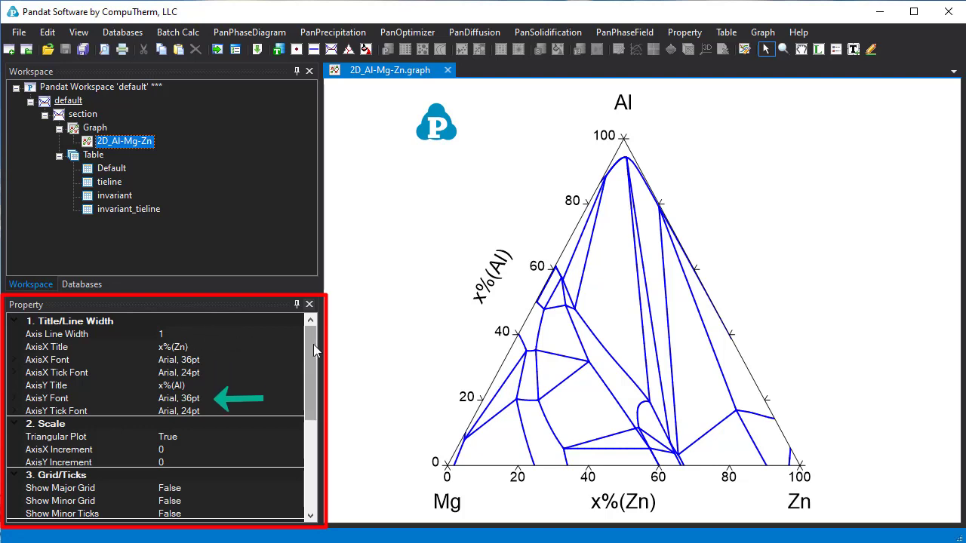
{"action": "left_click_drag", "start_coordinate": [314, 345], "coordinate": [313, 423]}
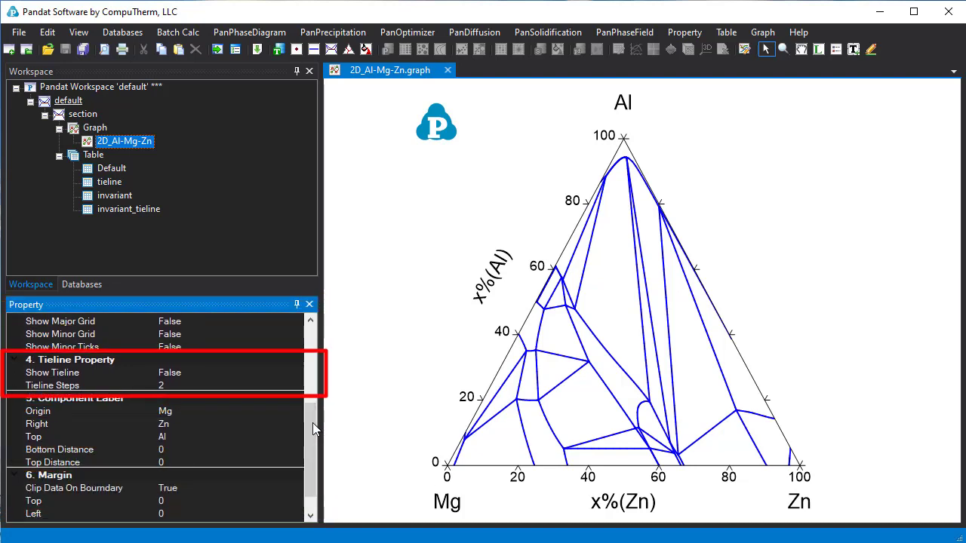
Set Show Tieline to True for the 2D_Al-Mg-Zn graph.
{"action": "left_click", "coordinate": [219, 372]}
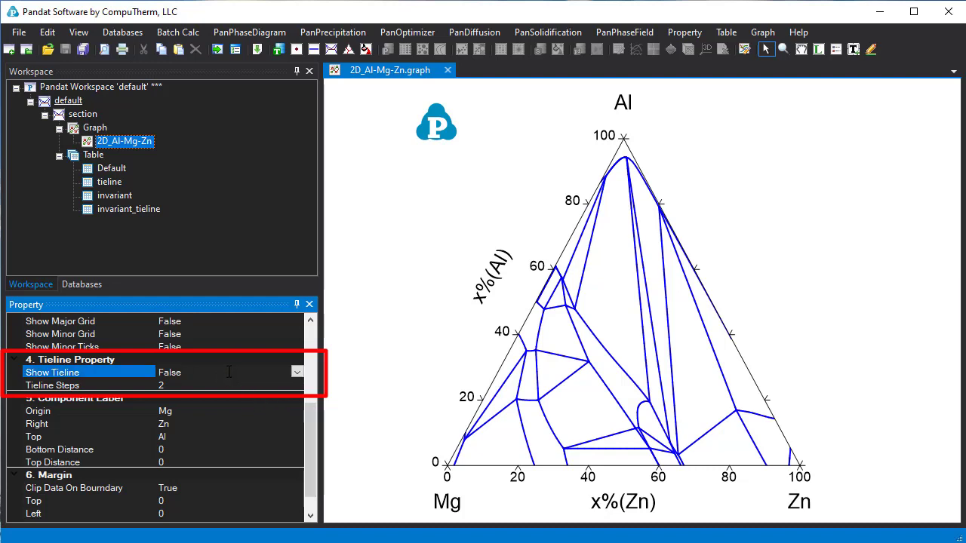
{"action": "left_click", "coordinate": [299, 373]}
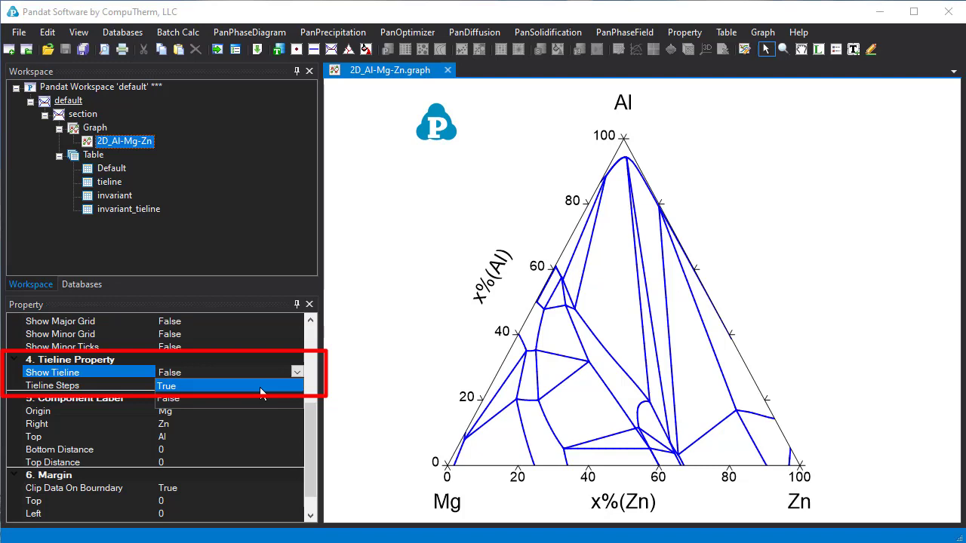
{"action": "left_click", "coordinate": [262, 392]}
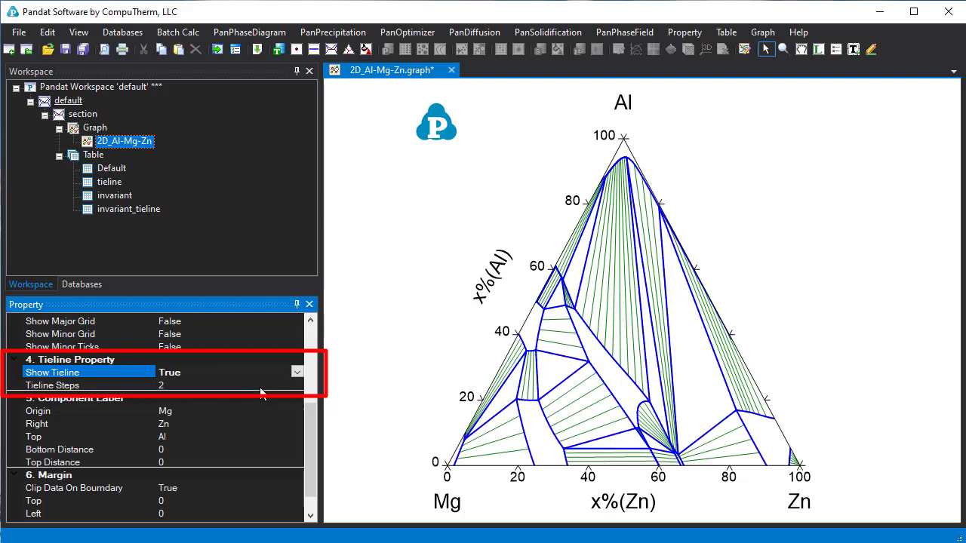
Change Tieline Steps to 3, then to 1 for denser tielines.
{"action": "left_click", "coordinate": [189, 382]}
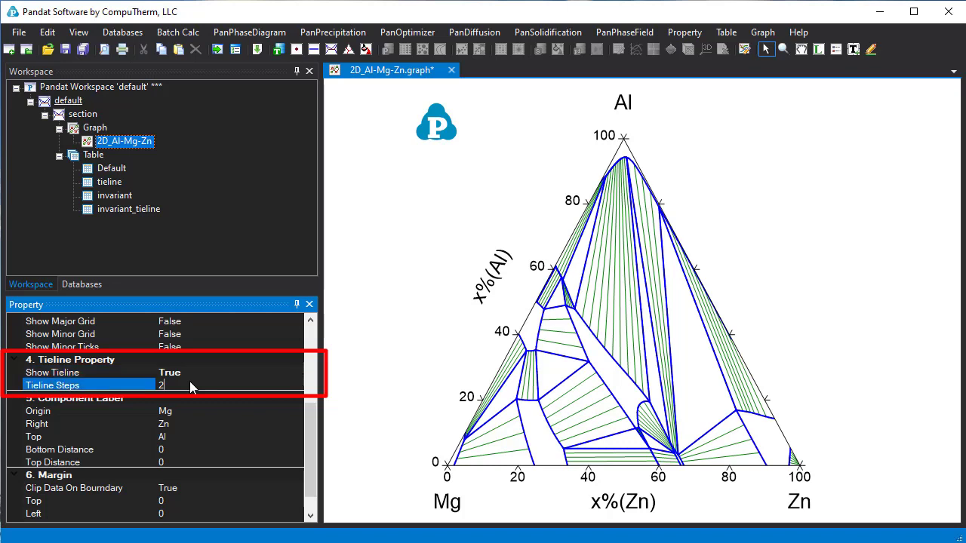
{"action": "double_click", "coordinate": [182, 385]}
{"action": "type", "text": "3"}
{"action": "key", "text": "Return"}
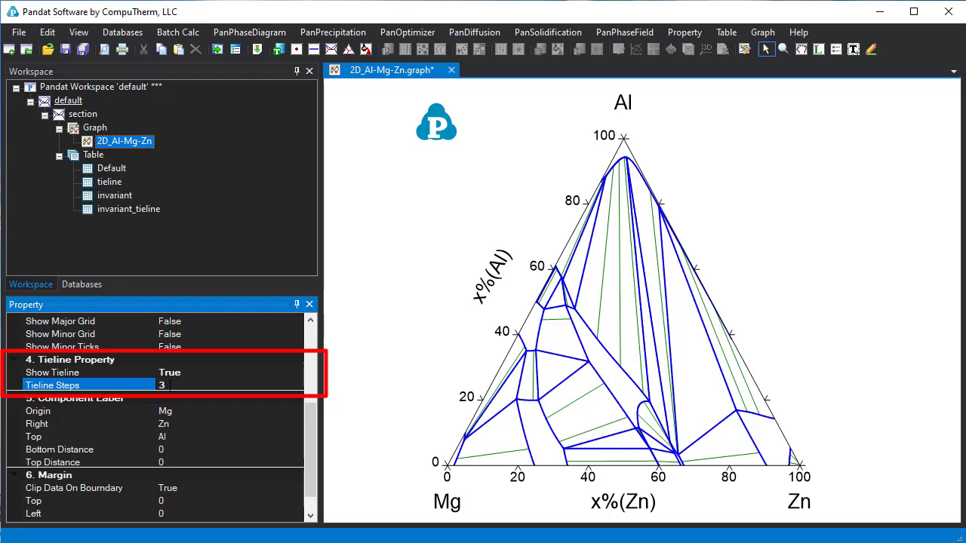
{"action": "double_click", "coordinate": [160, 386]}
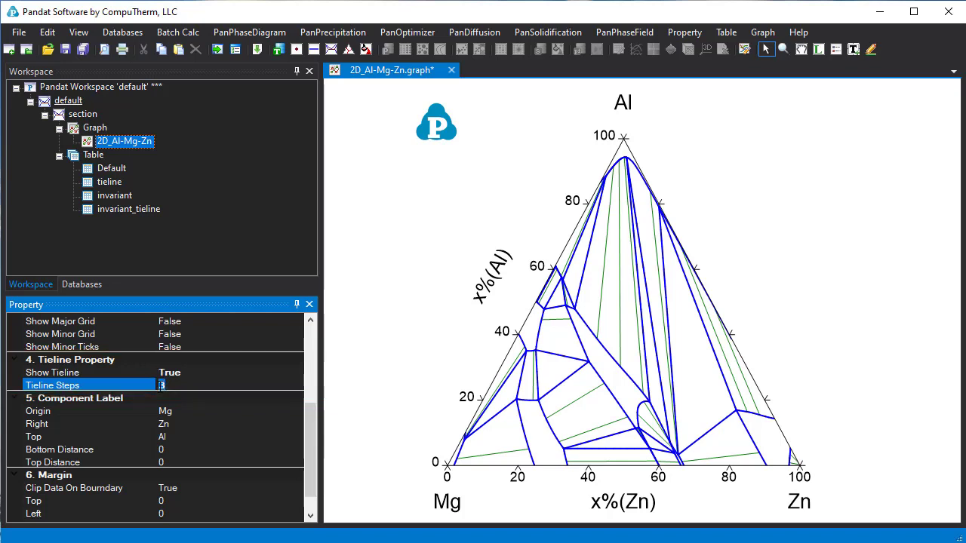
{"action": "type", "text": "1"}
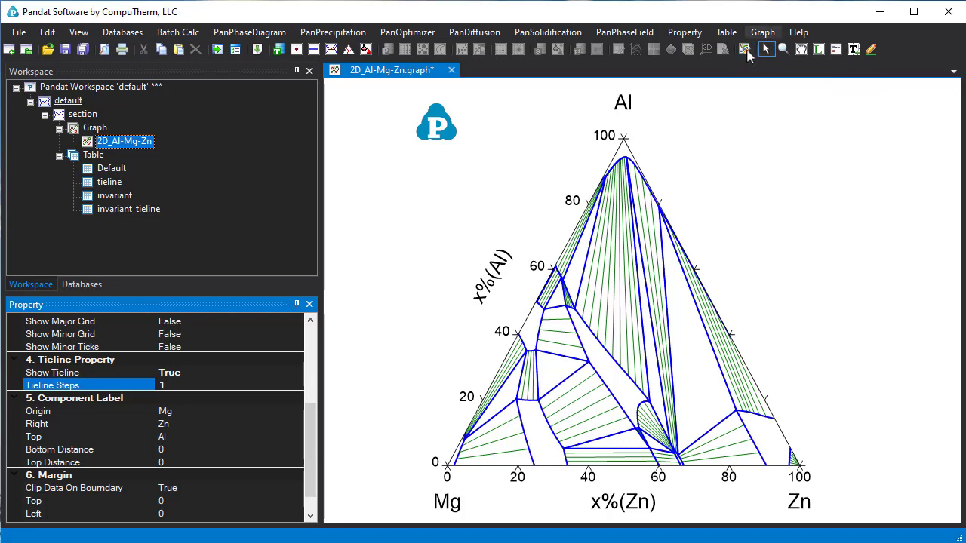
In Setup Plot, swap the axes so x%(Al) is horizontal and x%(Zn) vertical, then redraw.
{"action": "left_click", "coordinate": [764, 33]}
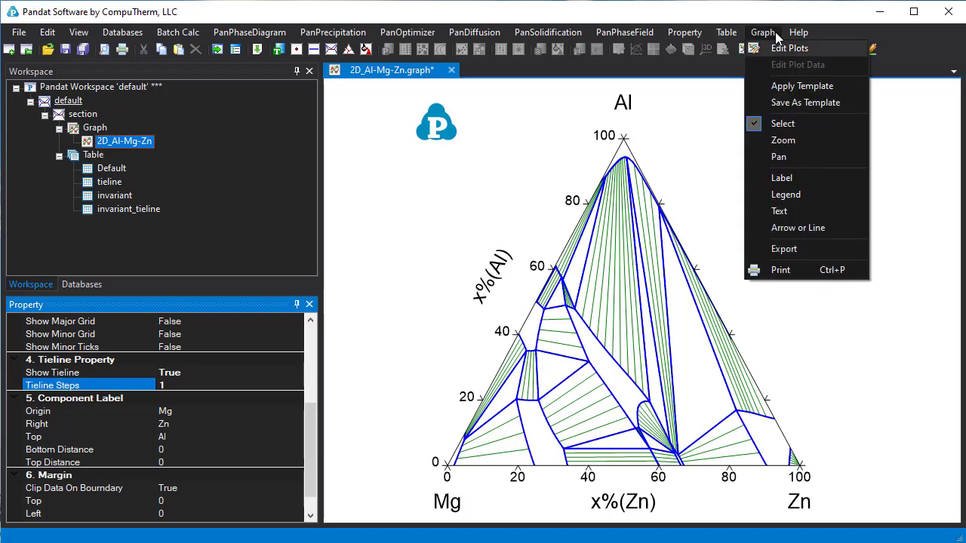
{"action": "left_click", "coordinate": [813, 50]}
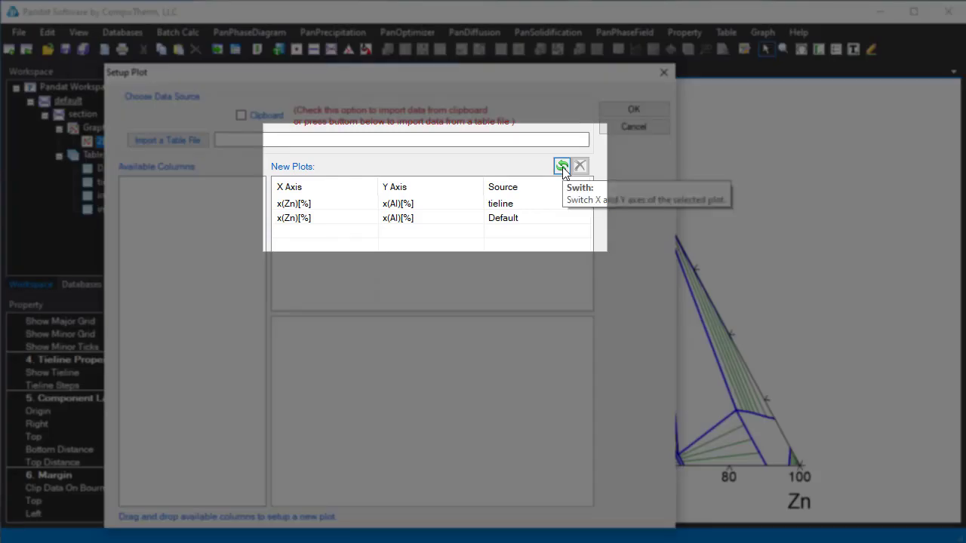
{"action": "left_click", "coordinate": [563, 168]}
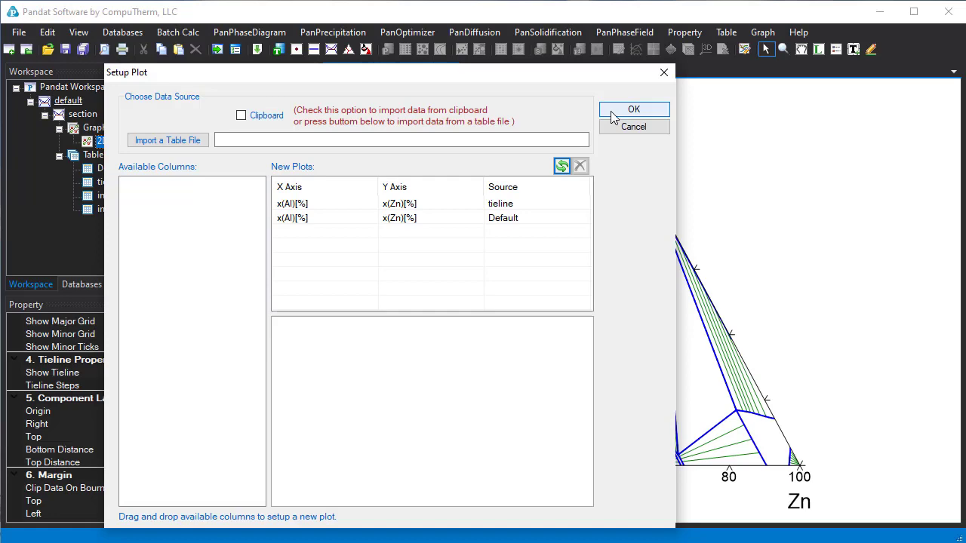
{"action": "left_click", "coordinate": [612, 115]}
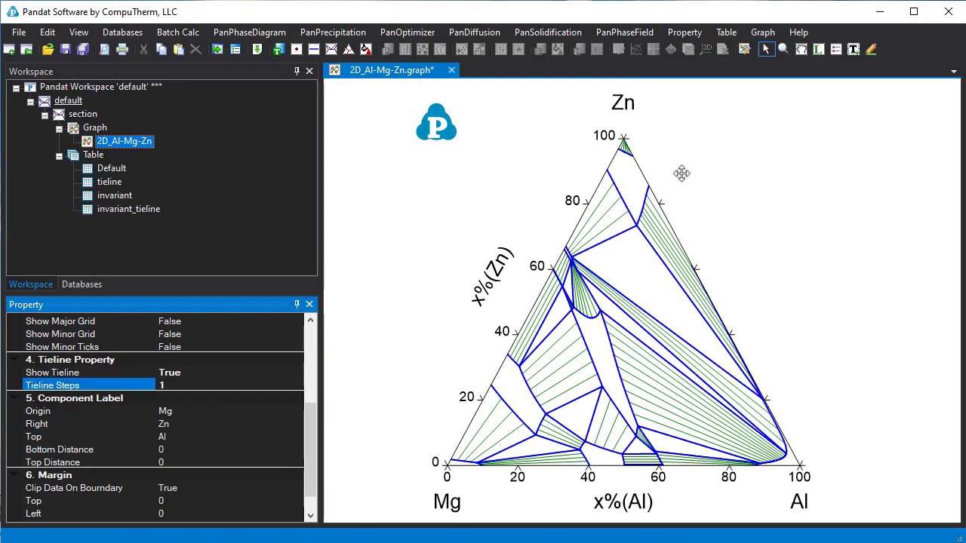
{"action": "left_click", "coordinate": [784, 50]}
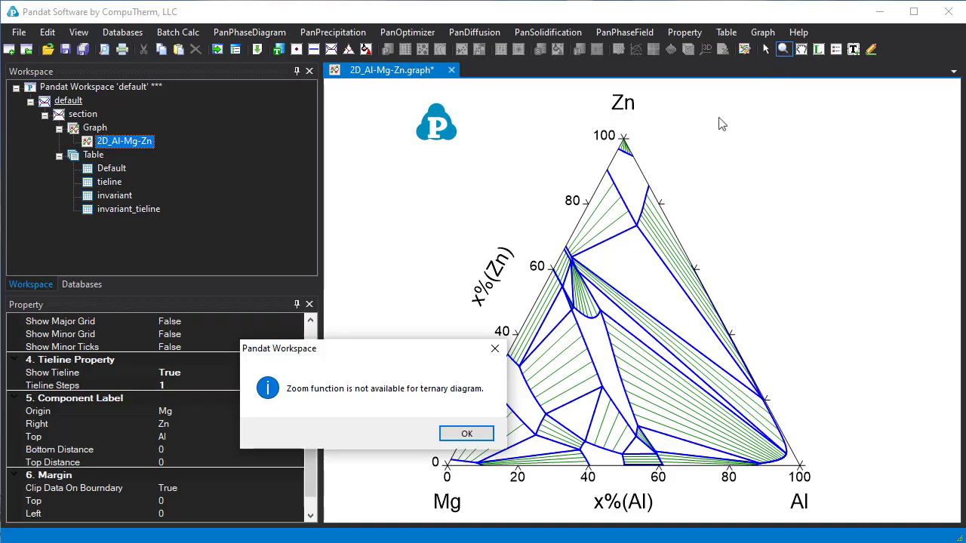
{"action": "left_click", "coordinate": [458, 435]}
{"action": "left_click_drag", "start_coordinate": [308, 425], "coordinate": [305, 355]}
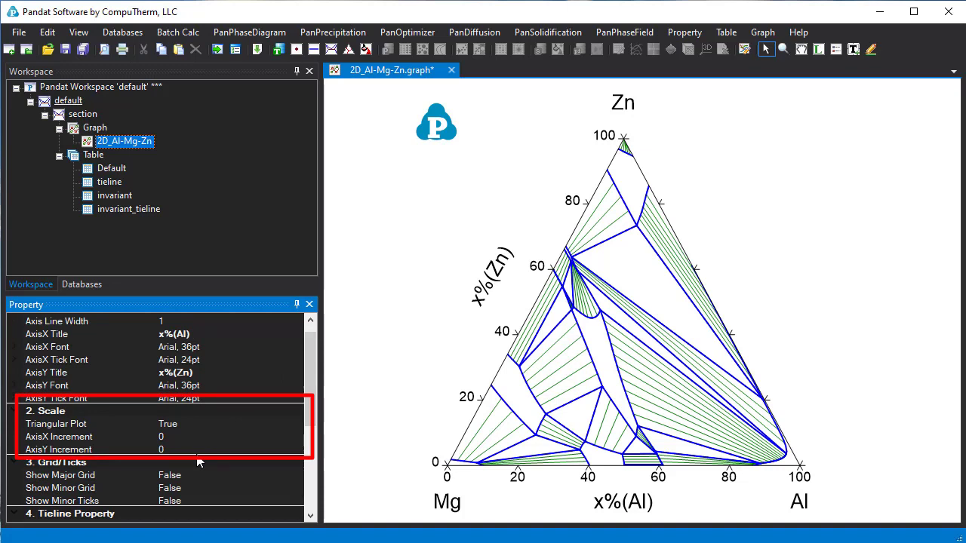
Set Triangular Plot to False for a rectangular diagram.
{"action": "left_click", "coordinate": [250, 422]}
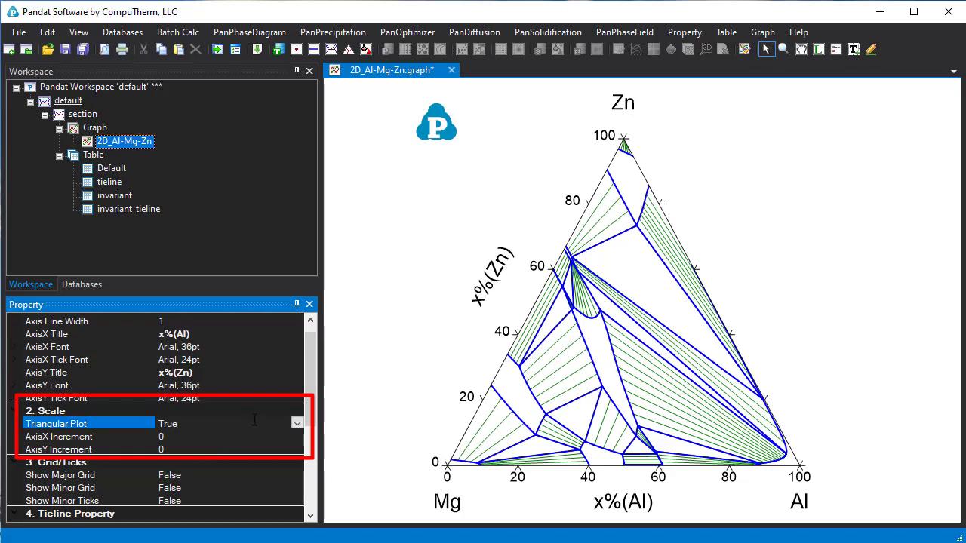
{"action": "left_click", "coordinate": [297, 425]}
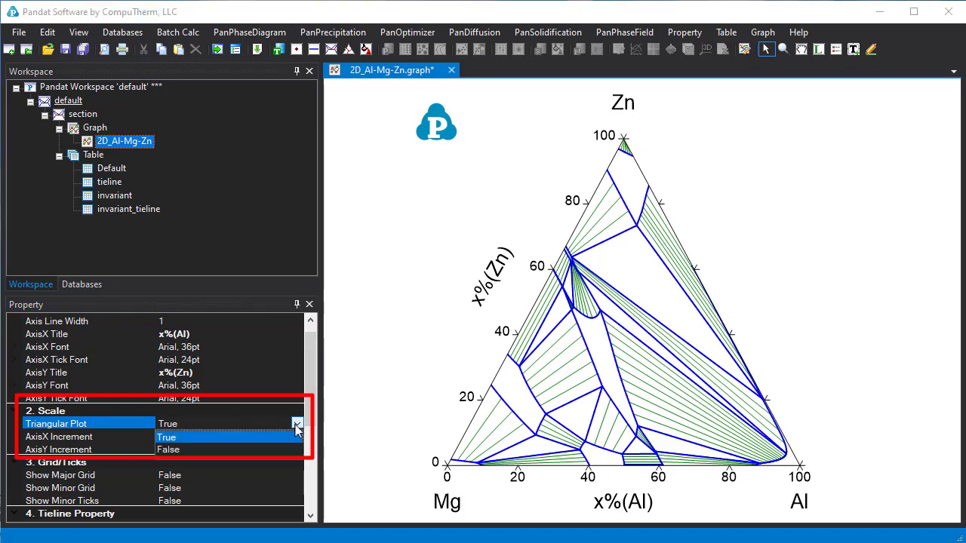
{"action": "left_click", "coordinate": [223, 450]}
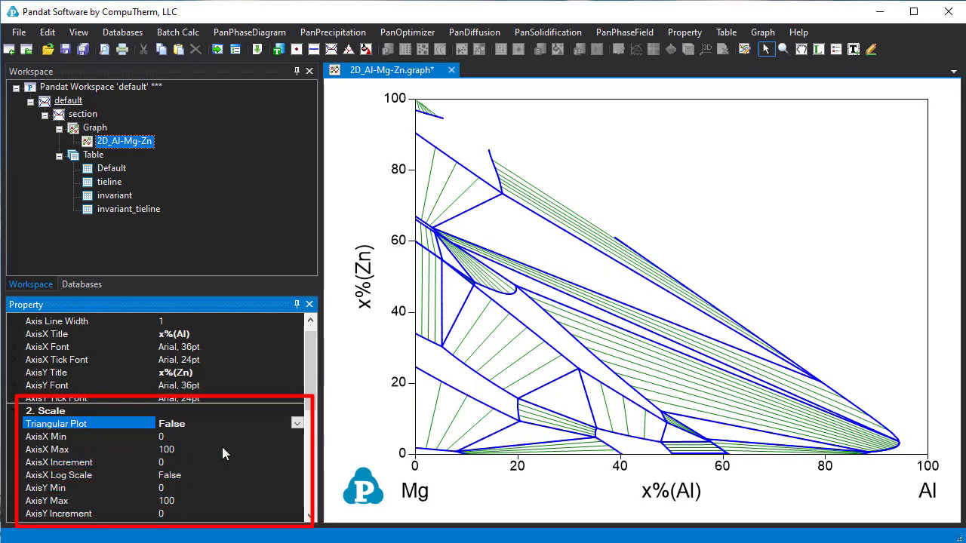
Set both the Al (AxisX) and Zn (AxisY) maxima to 50.
{"action": "left_click", "coordinate": [171, 450]}
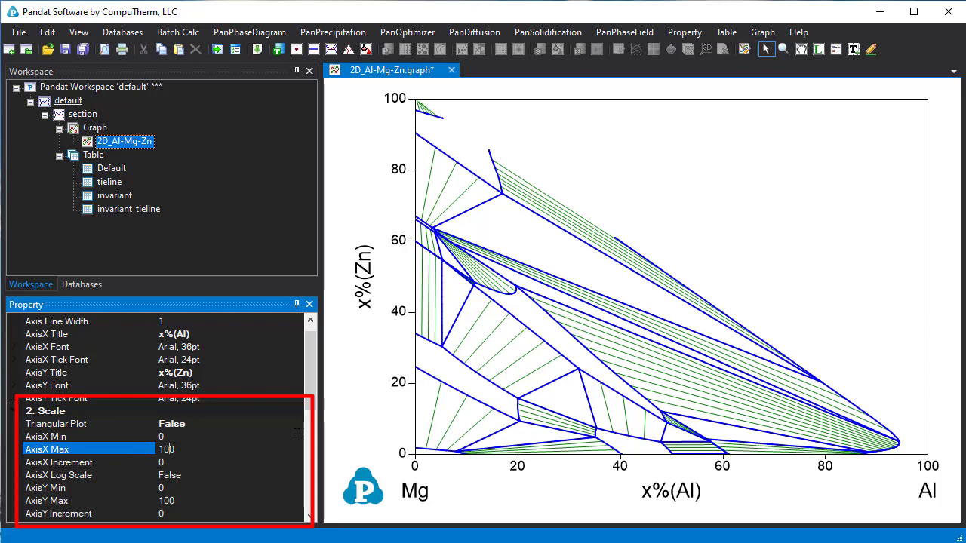
{"action": "key", "text": "BackSpace"}
{"action": "key", "text": "BackSpace"}
{"action": "key", "text": "BackSpace"}
{"action": "type", "text": "50"}
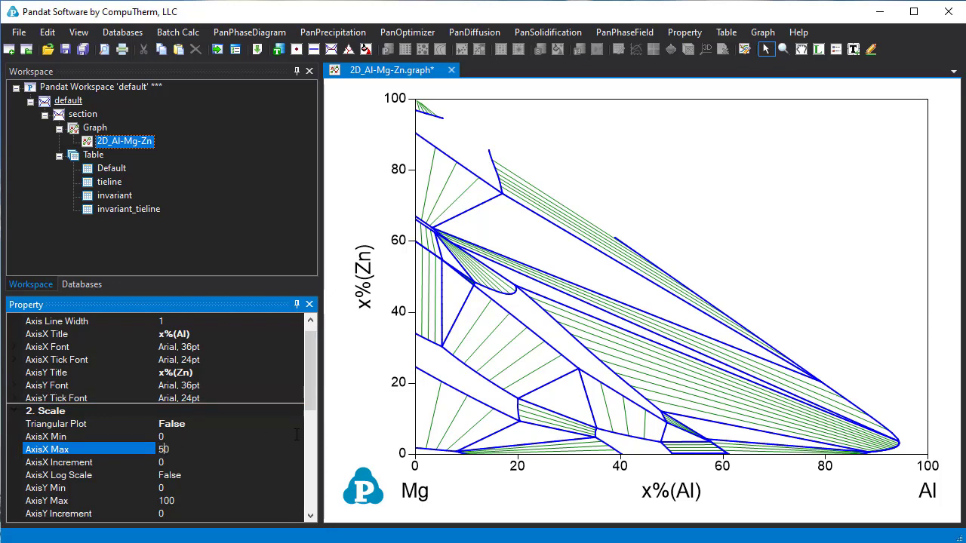
{"action": "key", "text": "Return"}
{"action": "left_click", "coordinate": [172, 501]}
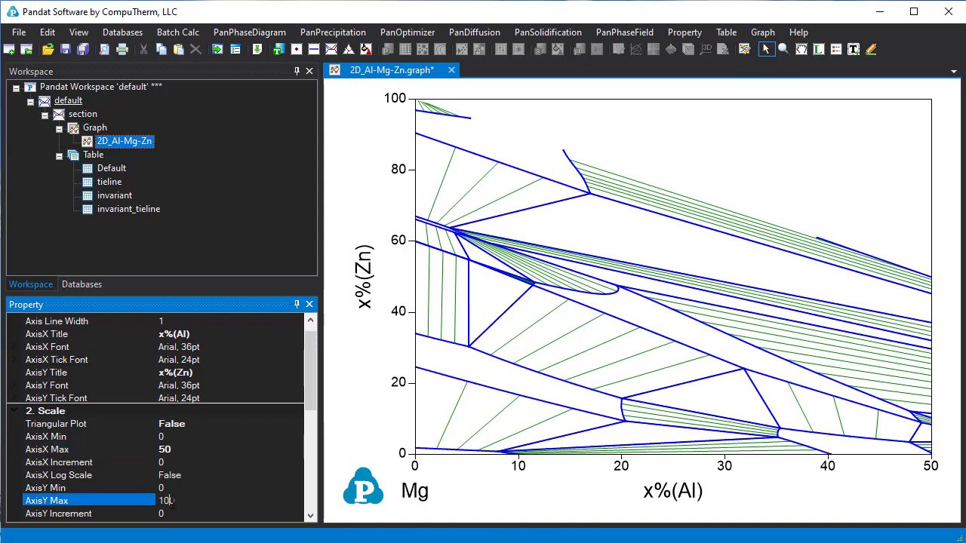
{"action": "key", "text": "BackSpace"}
{"action": "key", "text": "BackSpace"}
{"action": "key", "text": "BackSpace"}
{"action": "type", "text": "50"}
{"action": "key", "text": "Return"}
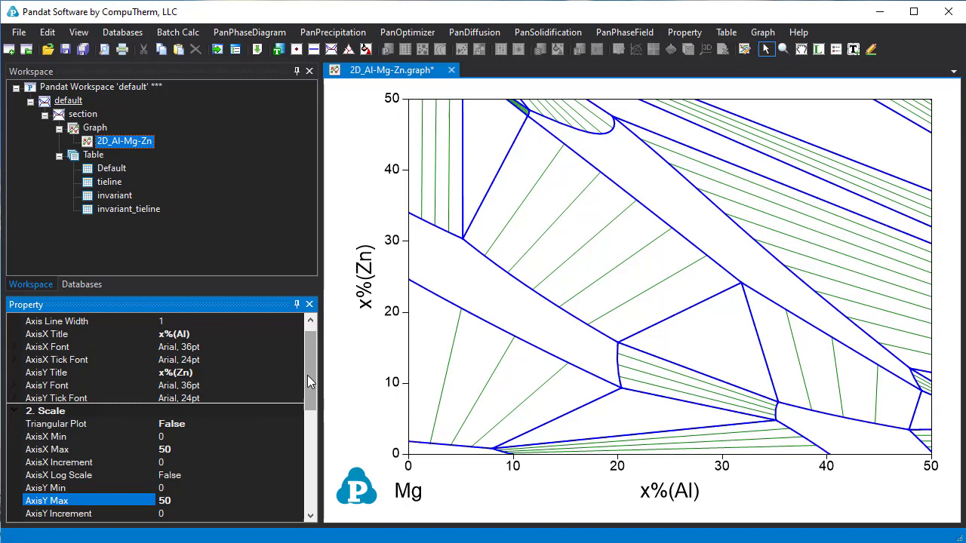
{"action": "left_click_drag", "start_coordinate": [307, 375], "coordinate": [306, 393]}
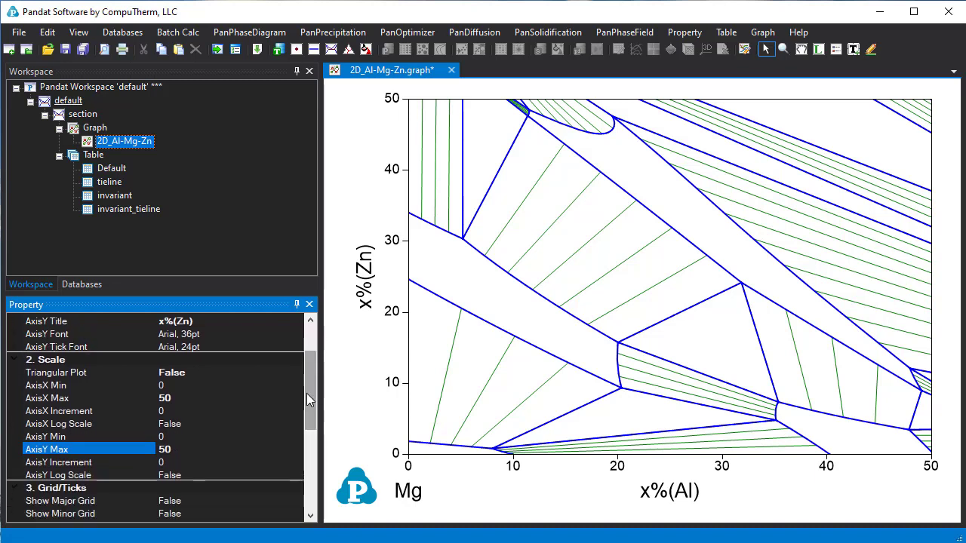
Toggle Triangular Plot to True and back to False.
{"action": "left_click", "coordinate": [238, 372]}
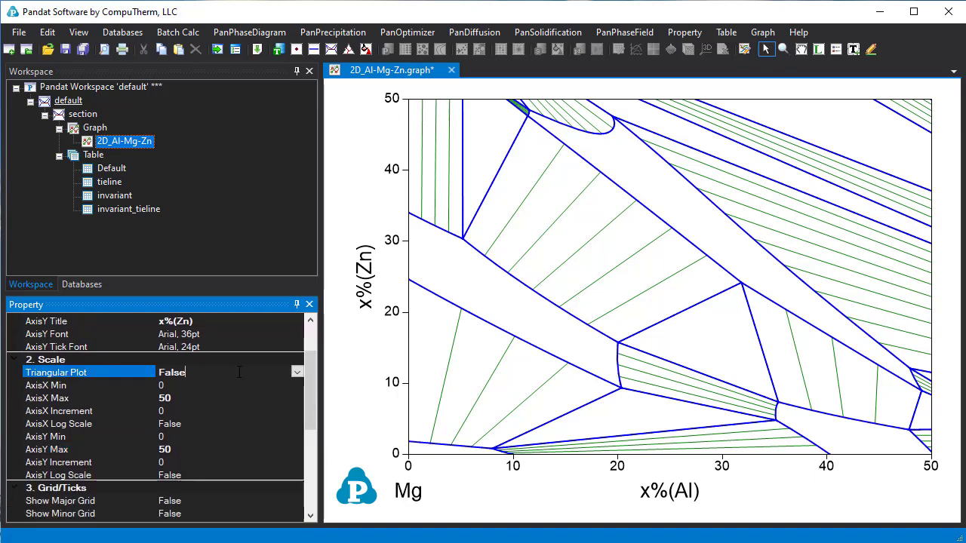
{"action": "left_click", "coordinate": [297, 372]}
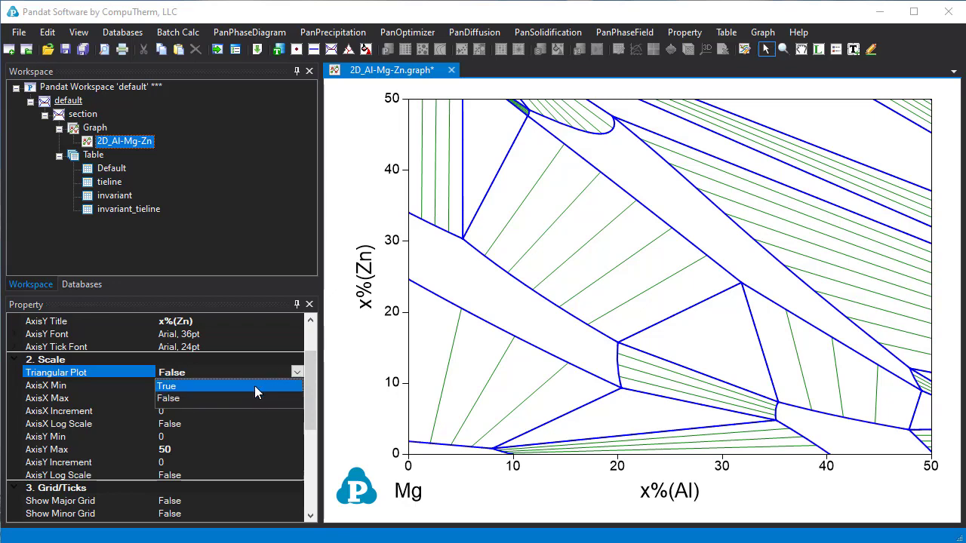
{"action": "left_click", "coordinate": [254, 386]}
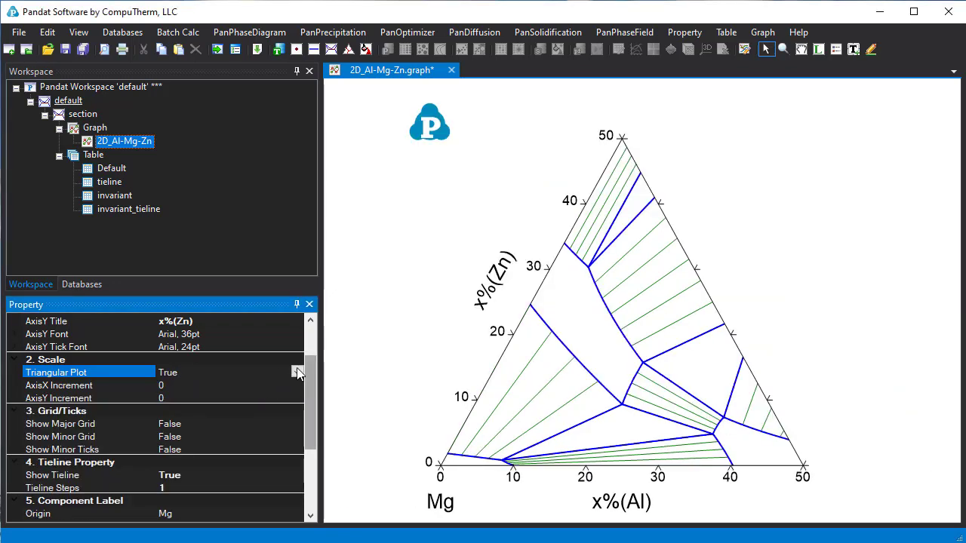
{"action": "left_click", "coordinate": [297, 372]}
{"action": "left_click", "coordinate": [235, 398]}
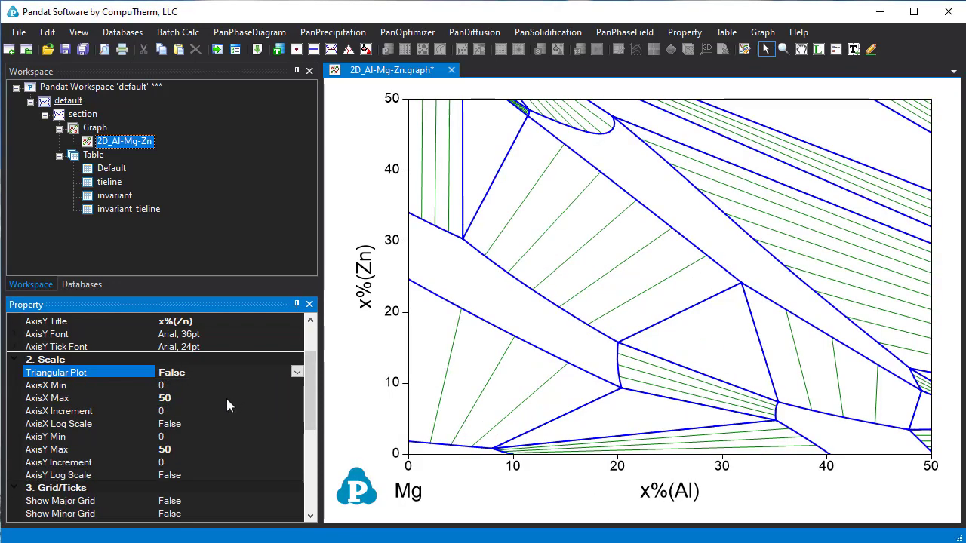
Raise the Zn axis (AxisY) maximum to 60.
{"action": "left_click", "coordinate": [216, 447]}
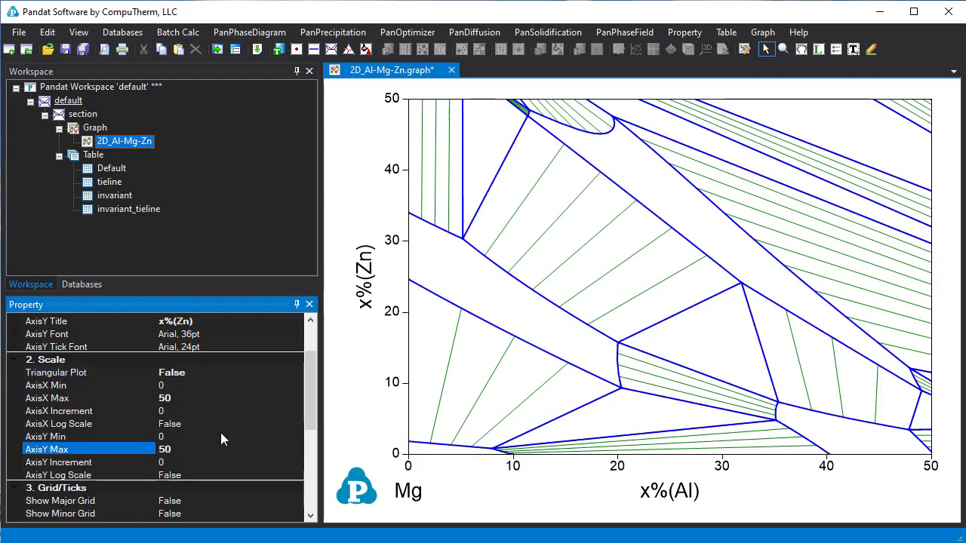
{"action": "type", "text": "60"}
{"action": "key", "text": "Return"}
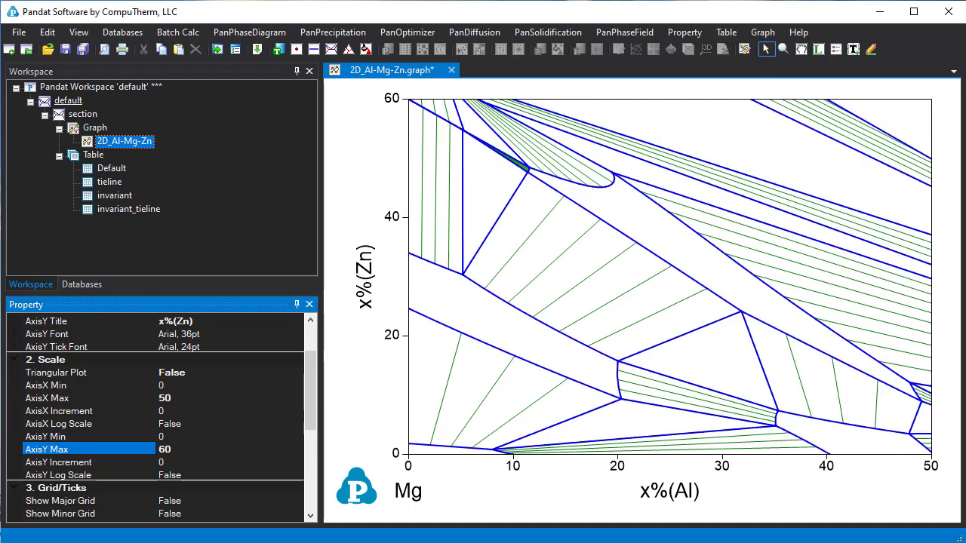
{"action": "left_click", "coordinate": [237, 374]}
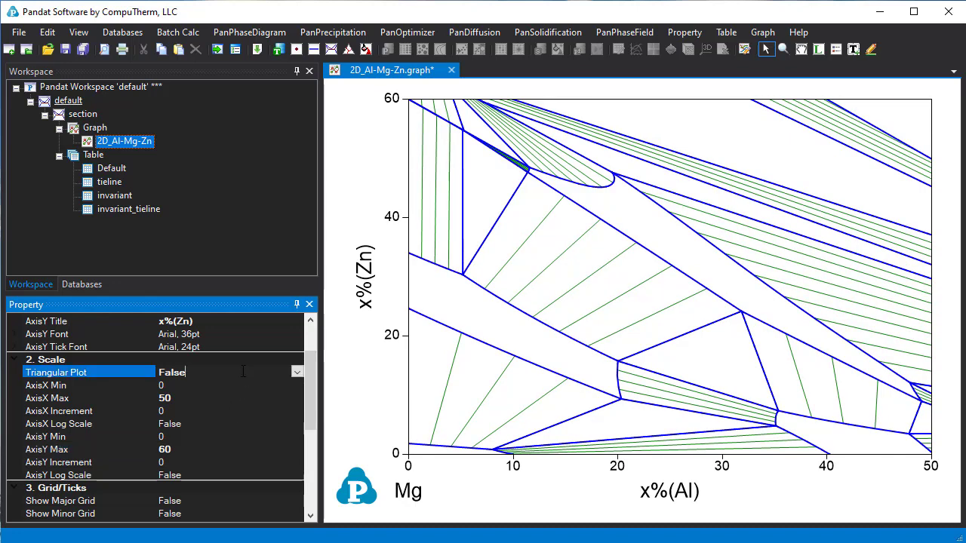
{"action": "left_click", "coordinate": [298, 373]}
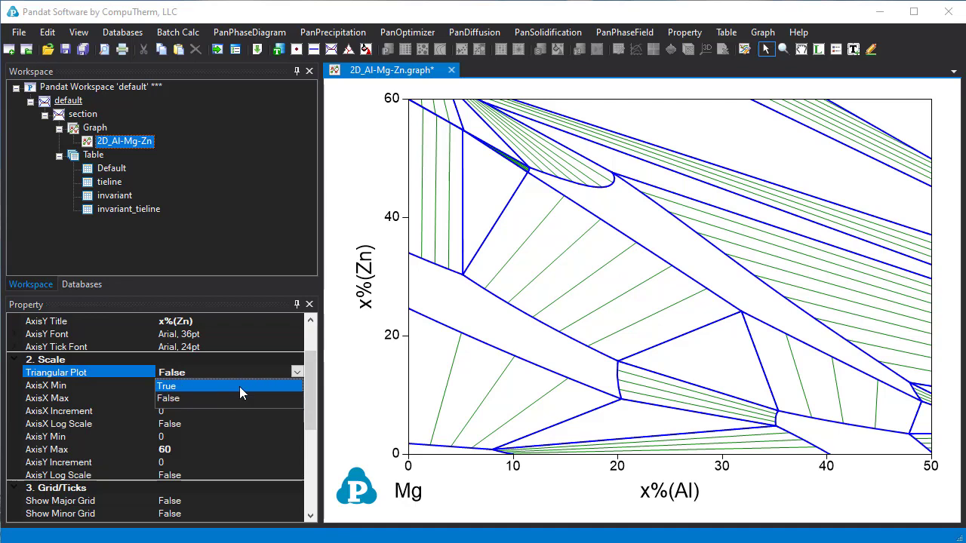
{"action": "left_click", "coordinate": [240, 388]}
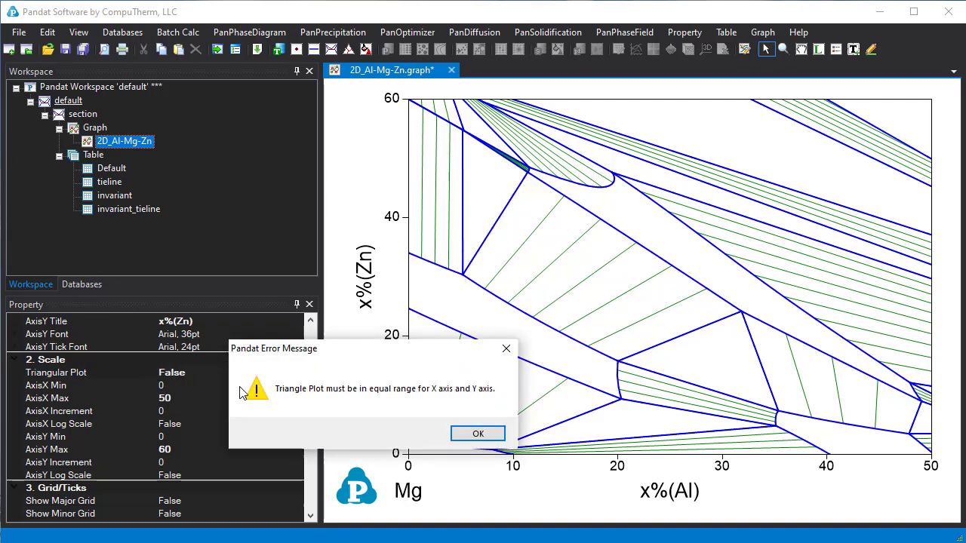
{"action": "left_click", "coordinate": [484, 436]}
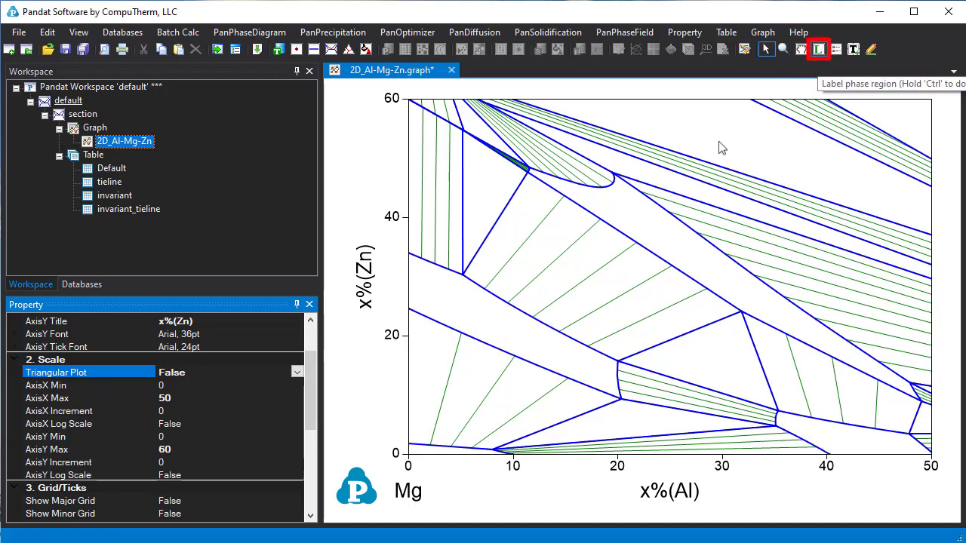
Place labels in the Liquid, Hcp and AlMg_Gamma regions and in the five two- and three-phase regions.
{"action": "left_click", "coordinate": [819, 51]}
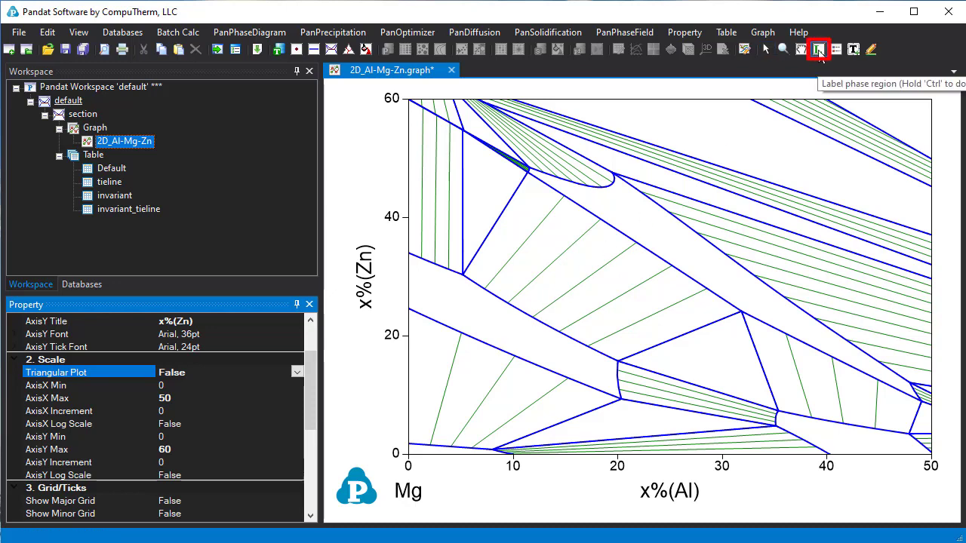
{"action": "left_click", "coordinate": [485, 322]}
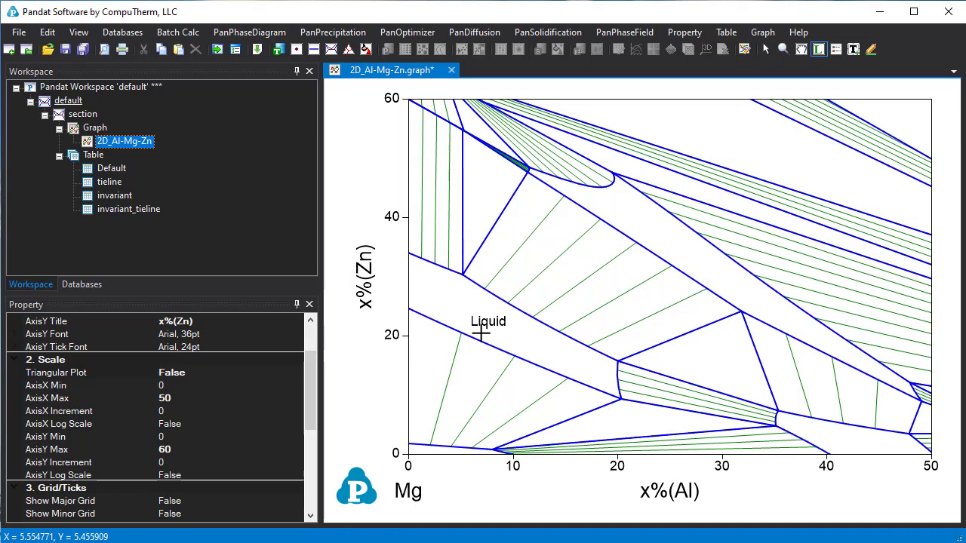
{"action": "left_click", "coordinate": [436, 450]}
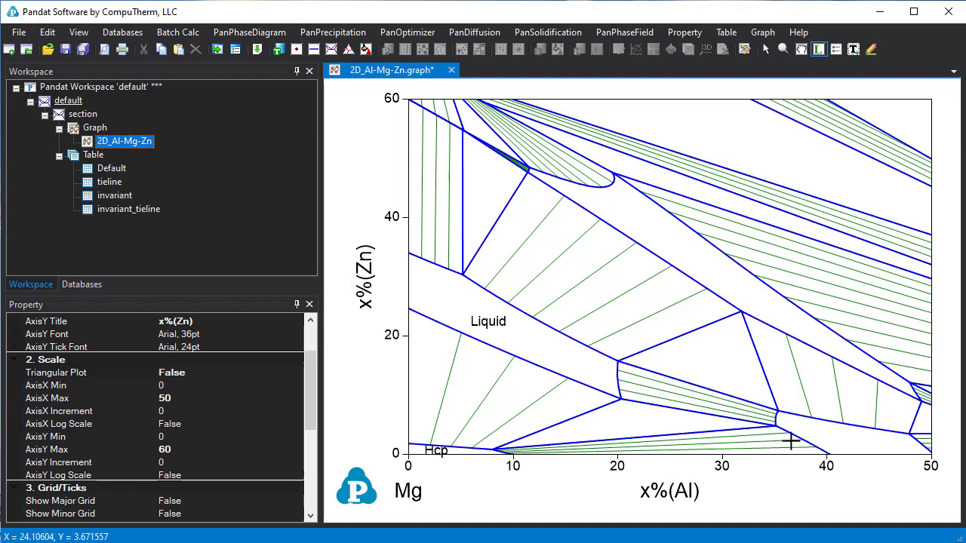
{"action": "left_click", "coordinate": [838, 439]}
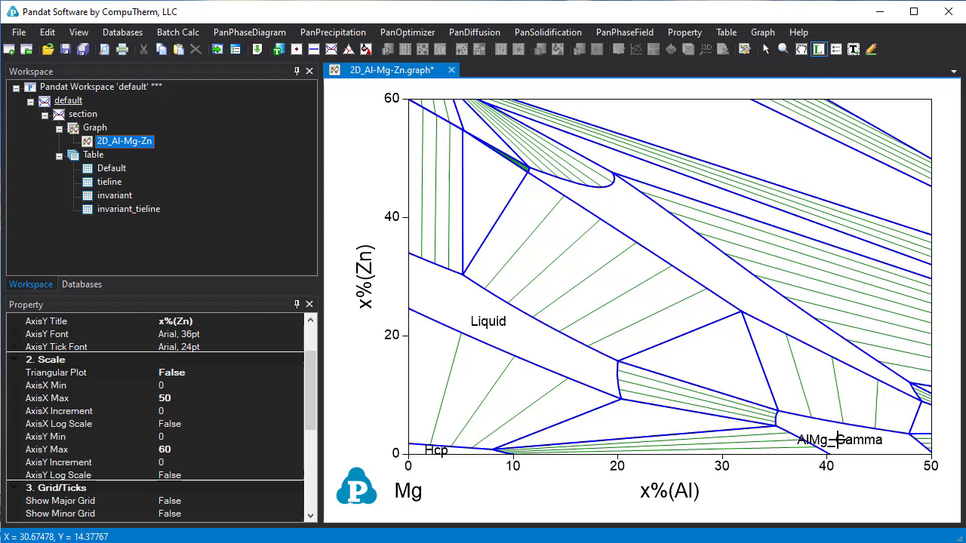
{"action": "left_click", "coordinate": [577, 268]}
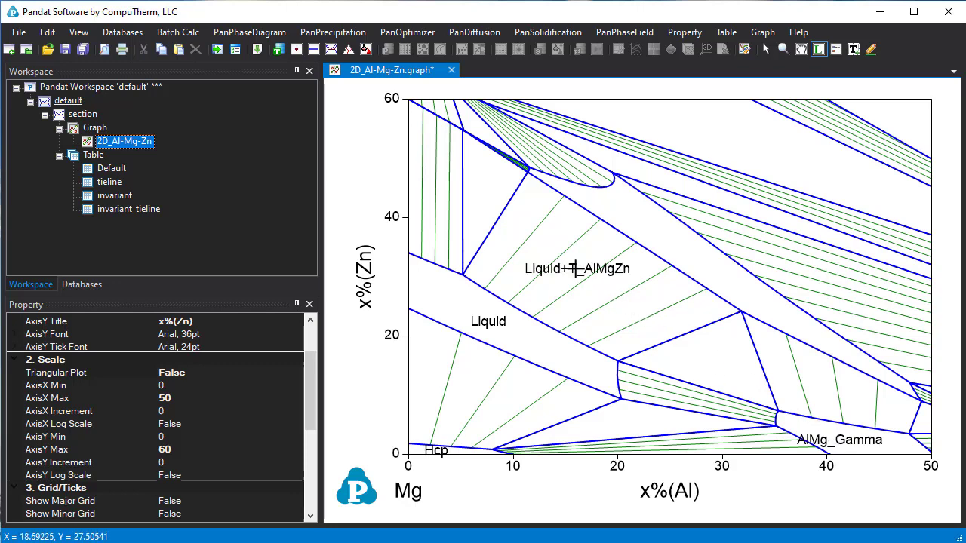
{"action": "left_click", "coordinate": [828, 392]}
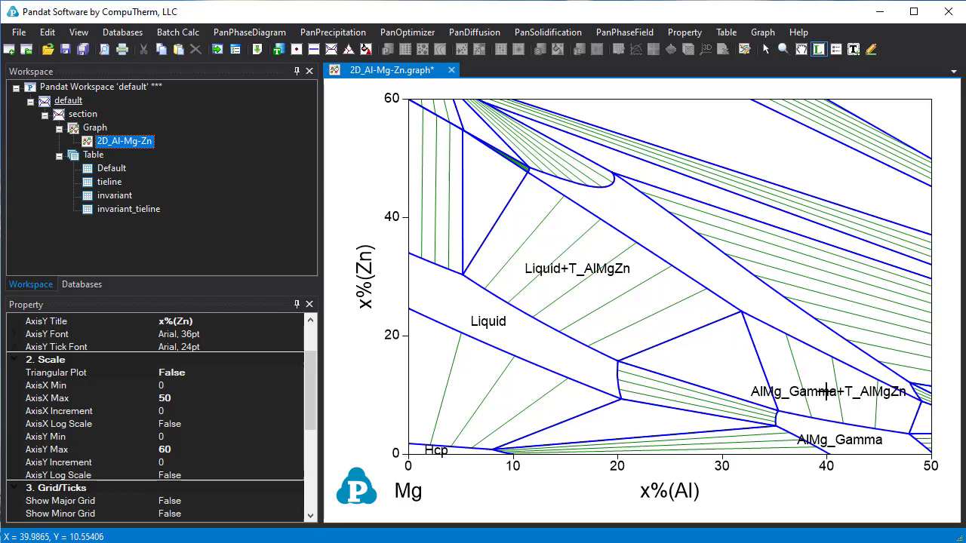
{"action": "left_click", "coordinate": [718, 446]}
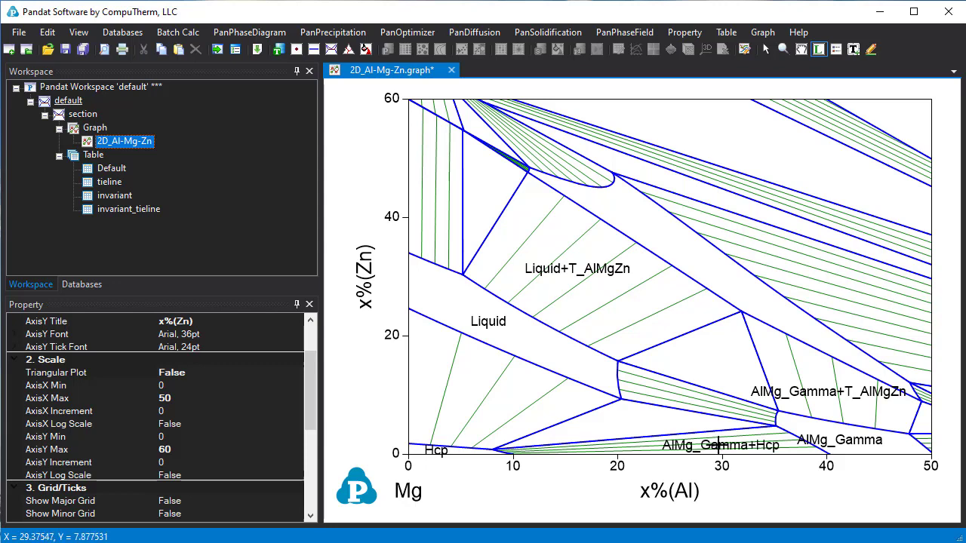
{"action": "left_click", "coordinate": [708, 355]}
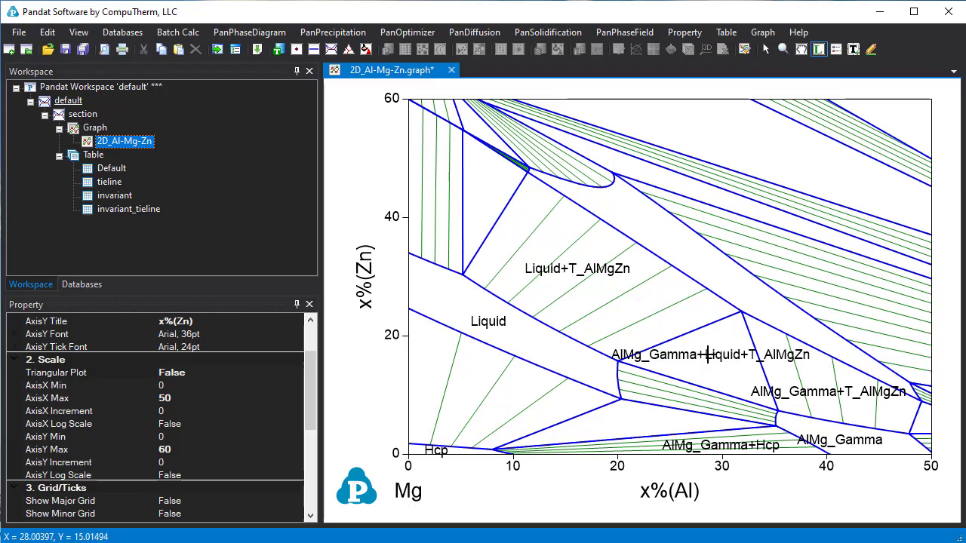
{"action": "left_click", "coordinate": [615, 424]}
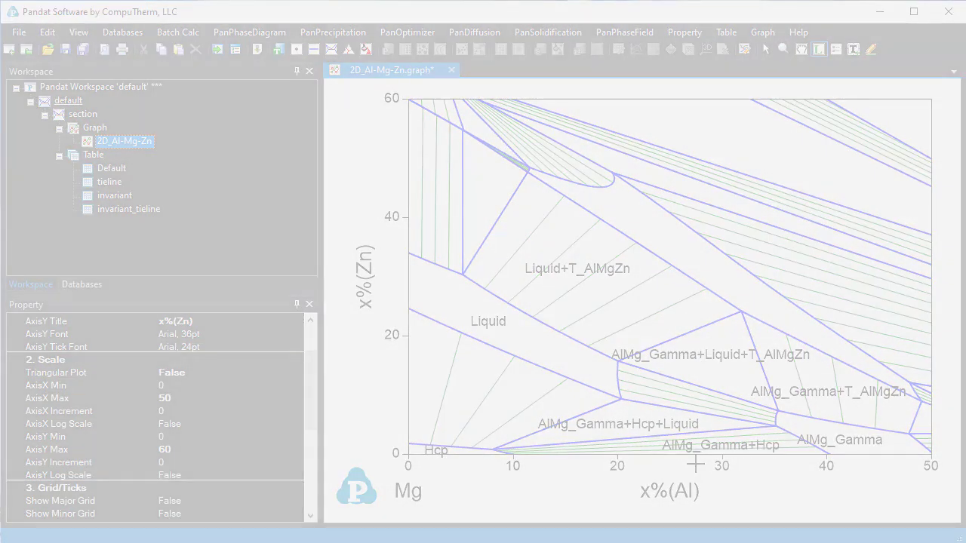